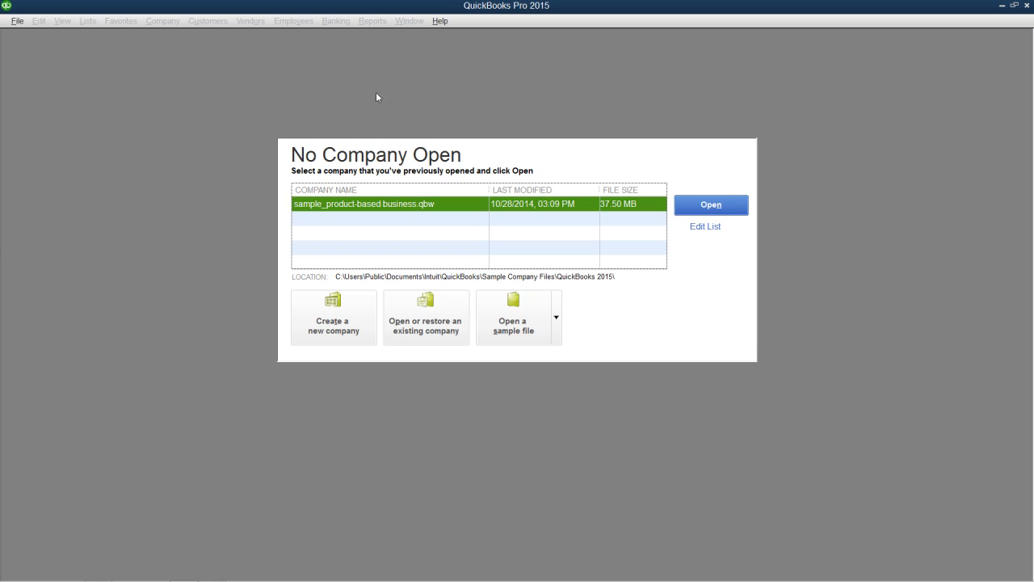
- From the No Company Open window, start creating a new company file to reach QuickBooks Setup
click(25, 26)
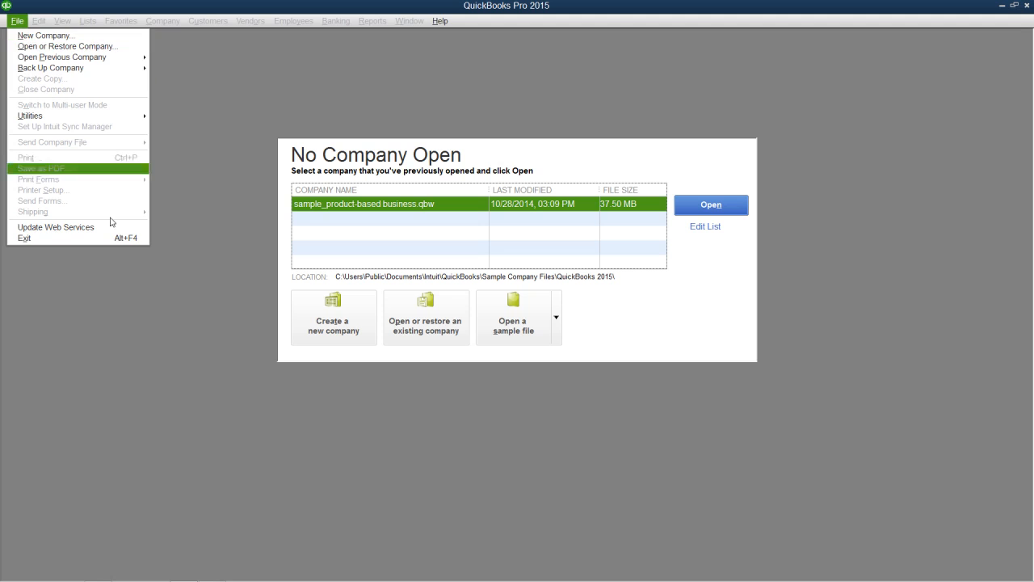
click(144, 336)
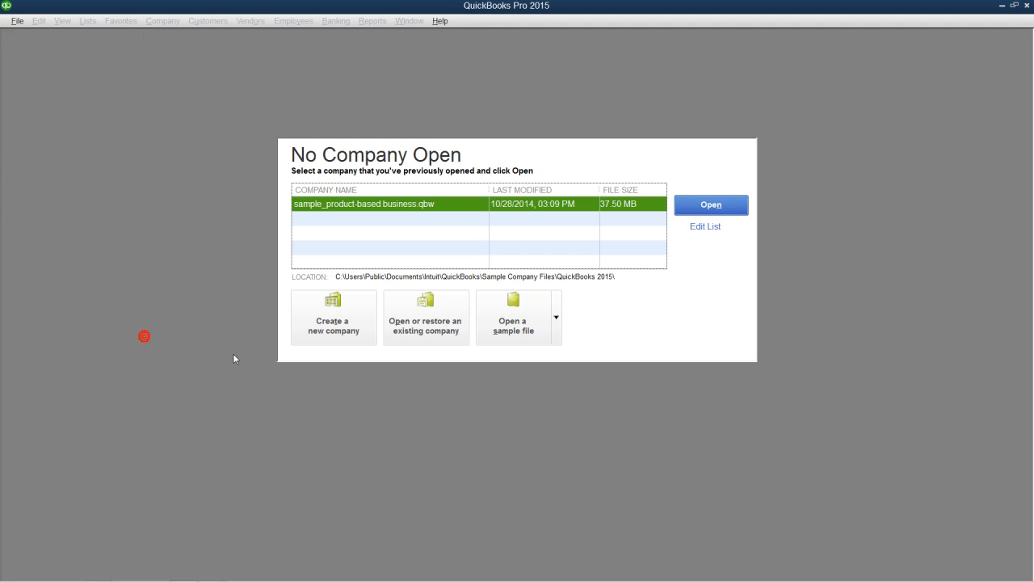
click(337, 325)
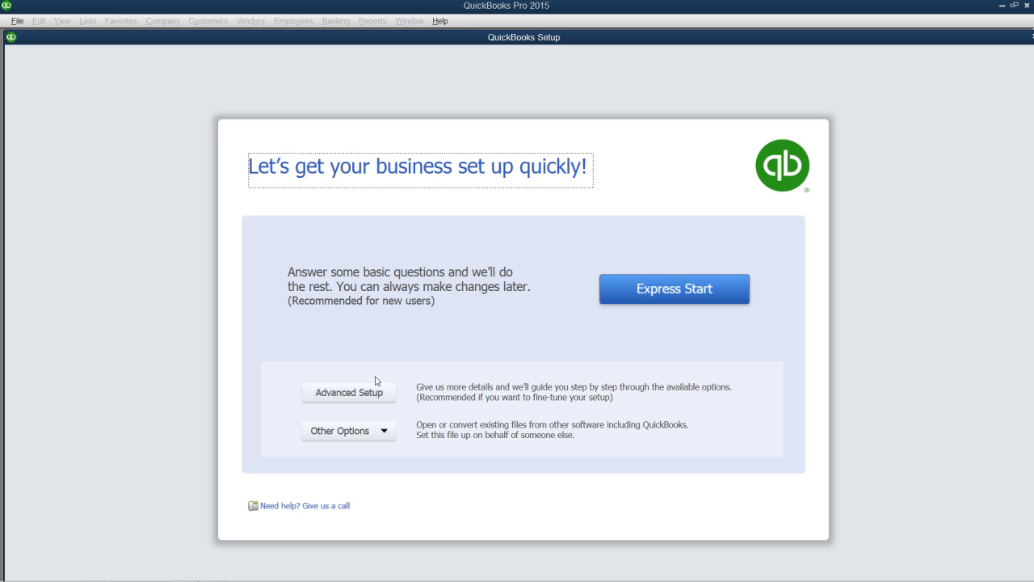
- Choose Express Start and enter the business e-mail address, correcting a typo
click(630, 298)
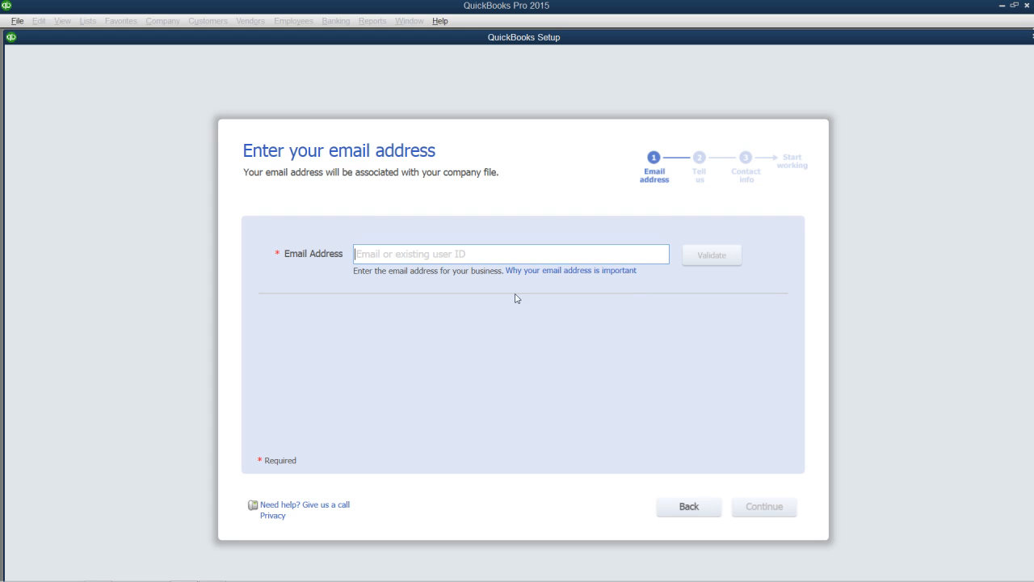
click(366, 257)
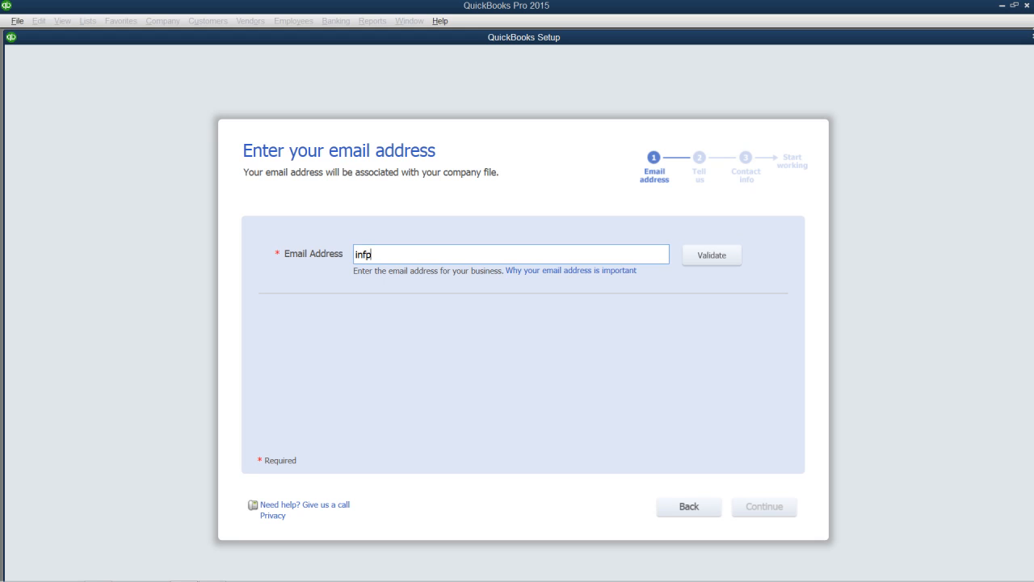
- Validate the e-mail address and enter the account password
click(705, 258)
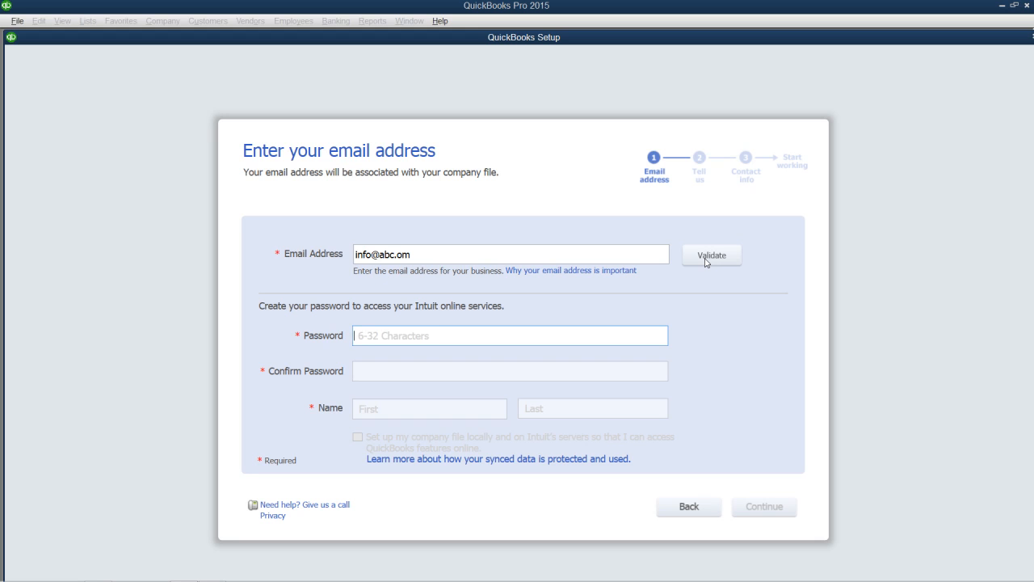
text(••••••)
key(Tab)
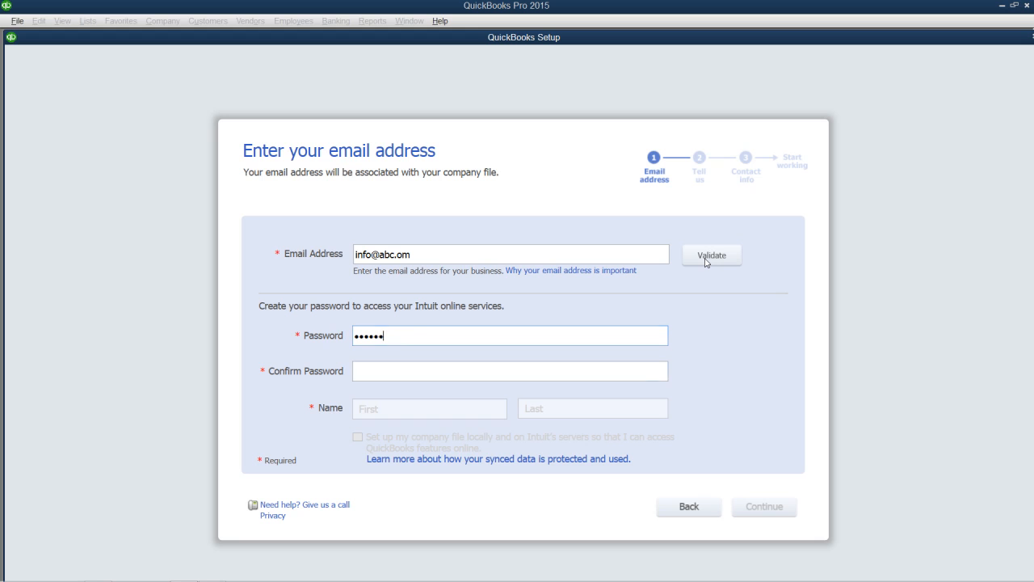
text(••••••)
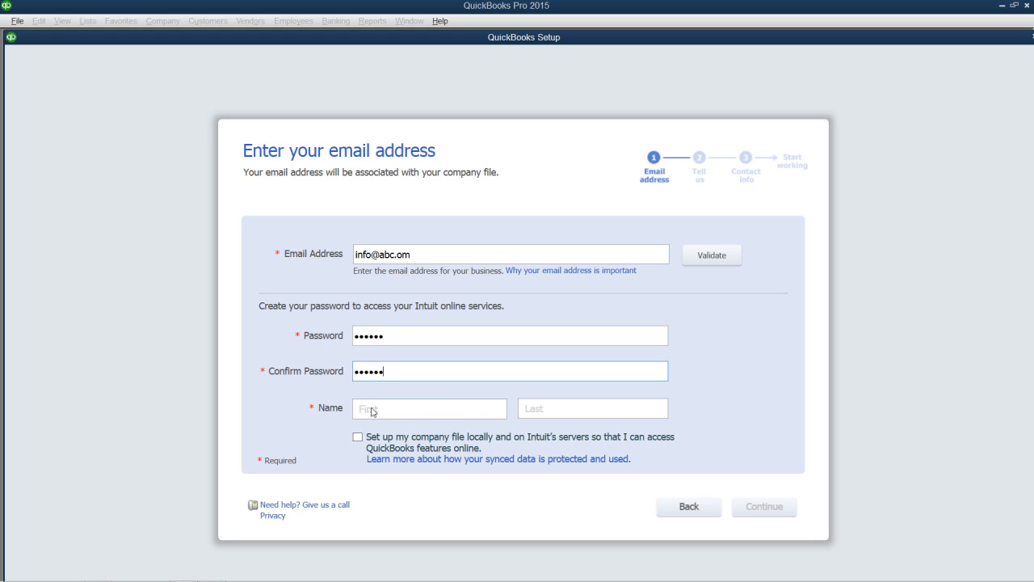
- Fill in the user's first and last name
click(368, 413)
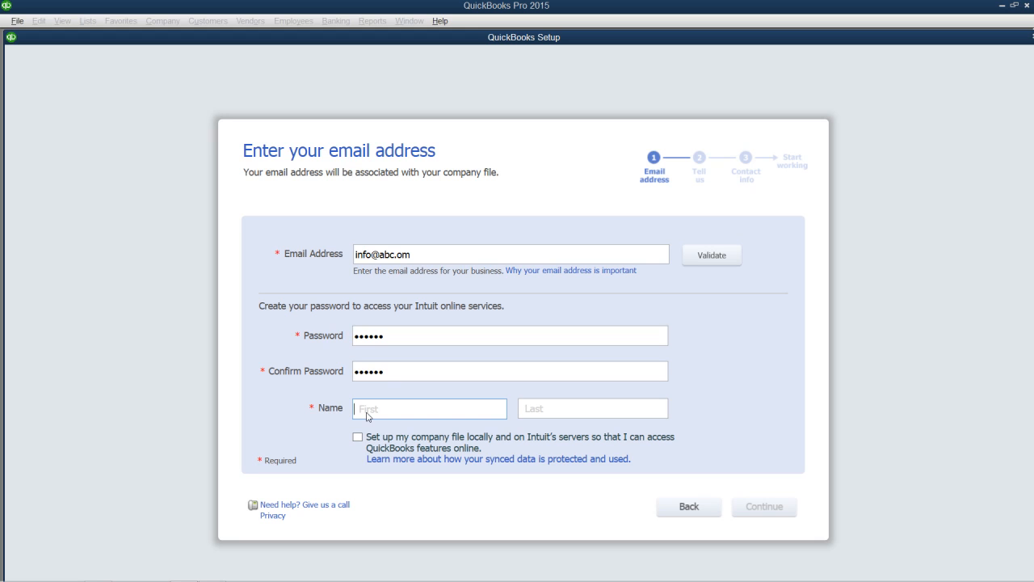
text(Sample)
key(Tab)
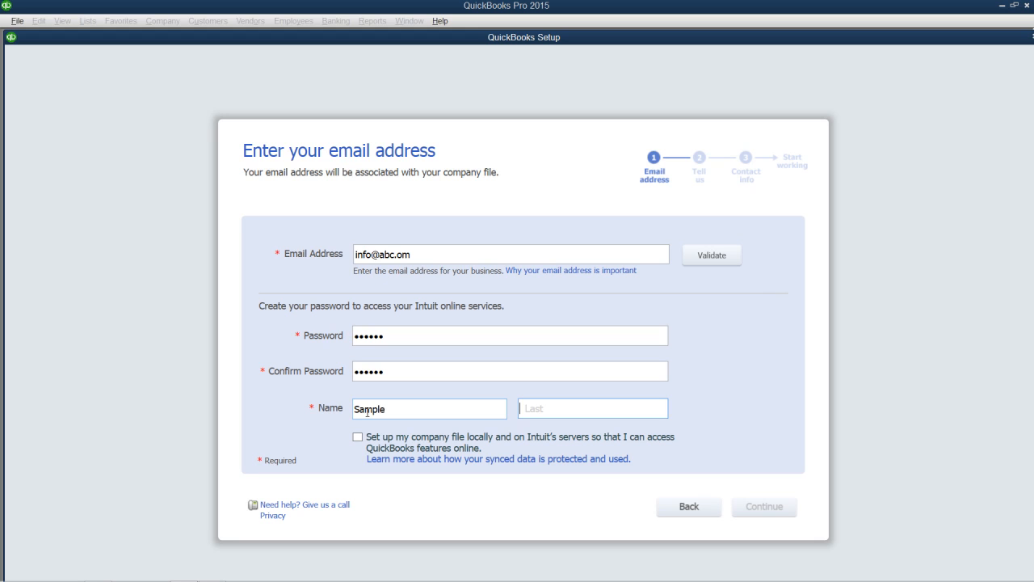
text(Sample)
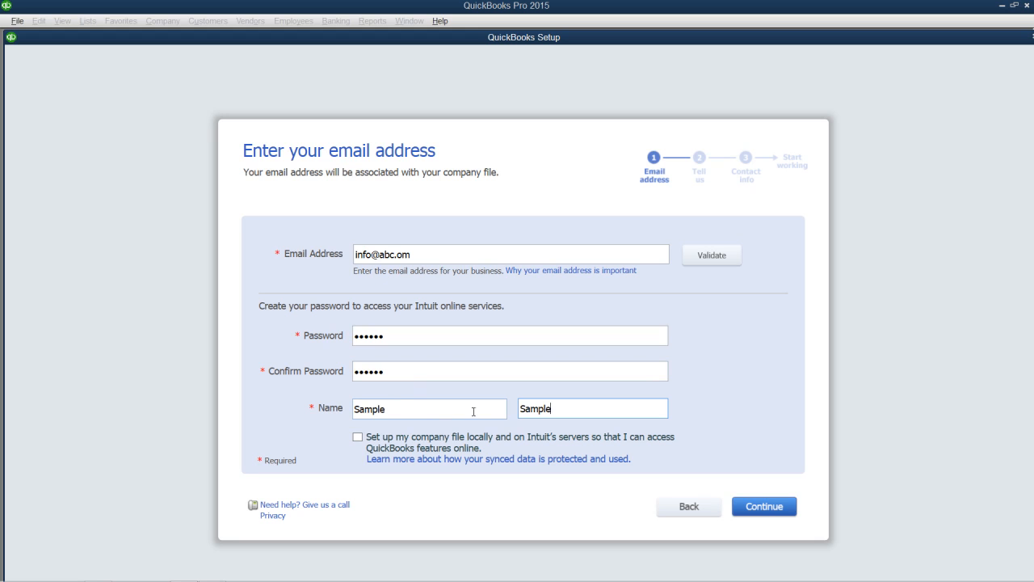
- Clear the last name, first name, confirmed password and password fields
drag(556, 409, 509, 409)
key(BackSpace)
key(shift+Tab)
key(BackSpace)
key(shift+Tab)
key(BackSpace)
key(shift+Tab)
key(BackSpace)
key(shift+Tab)
key(shift+Tab)
key(shift+Tab)
key(shift+Tab)
- Enter a different business e-mail address, validate it, and skip the server error
text(sam)
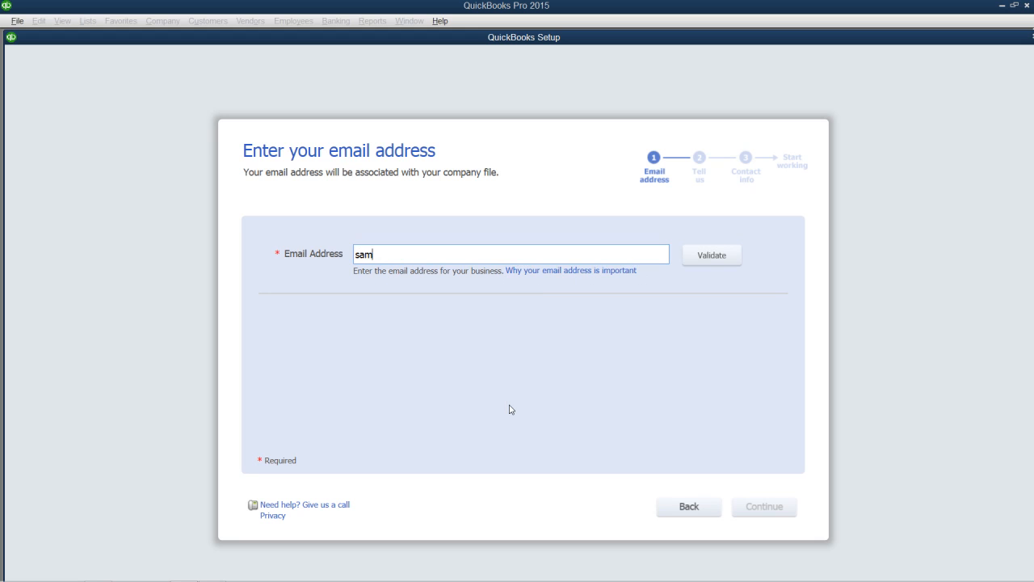
text(ple@sample.co)
text(mple.com)
click(712, 252)
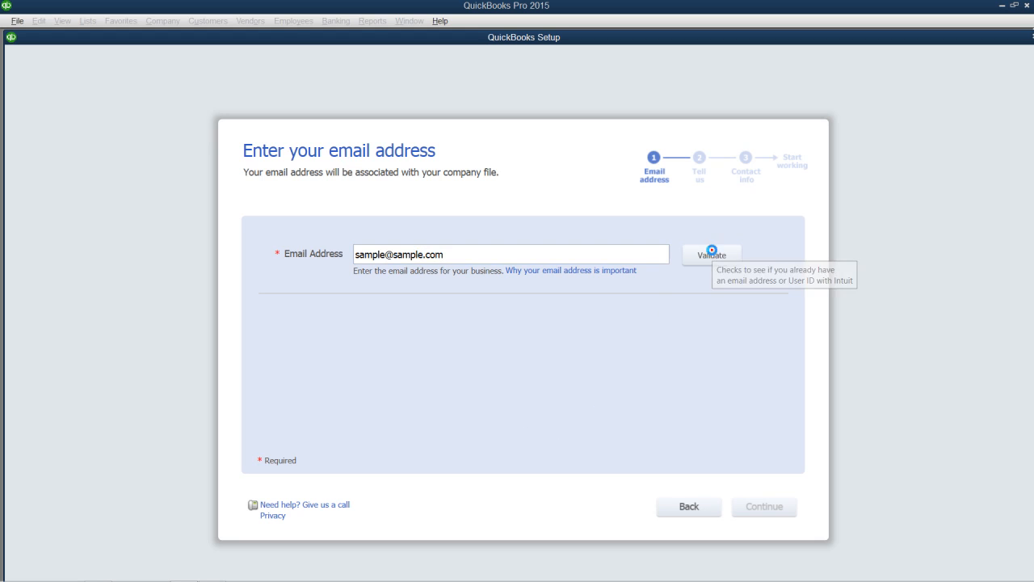
click(570, 363)
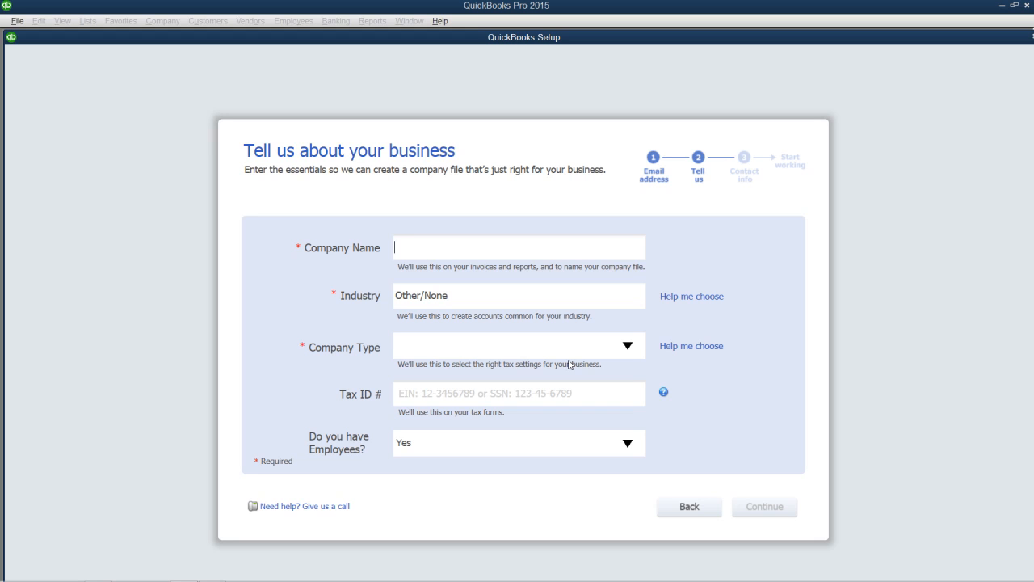
- Enter 'Sample, Inc.' as the company name and bring up the industry chooser
text(Sample, Inc.)
key(Tab)
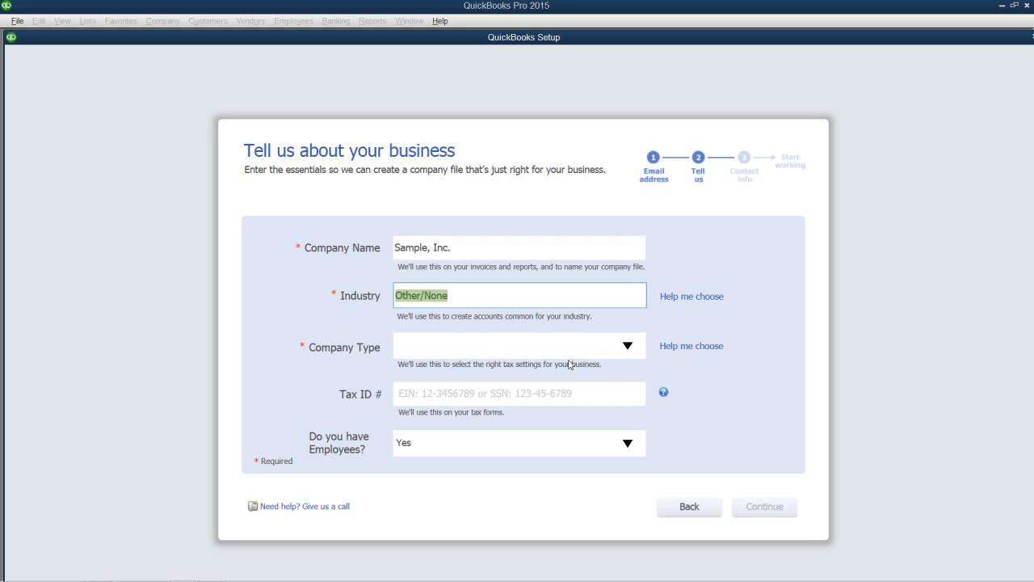
click(703, 297)
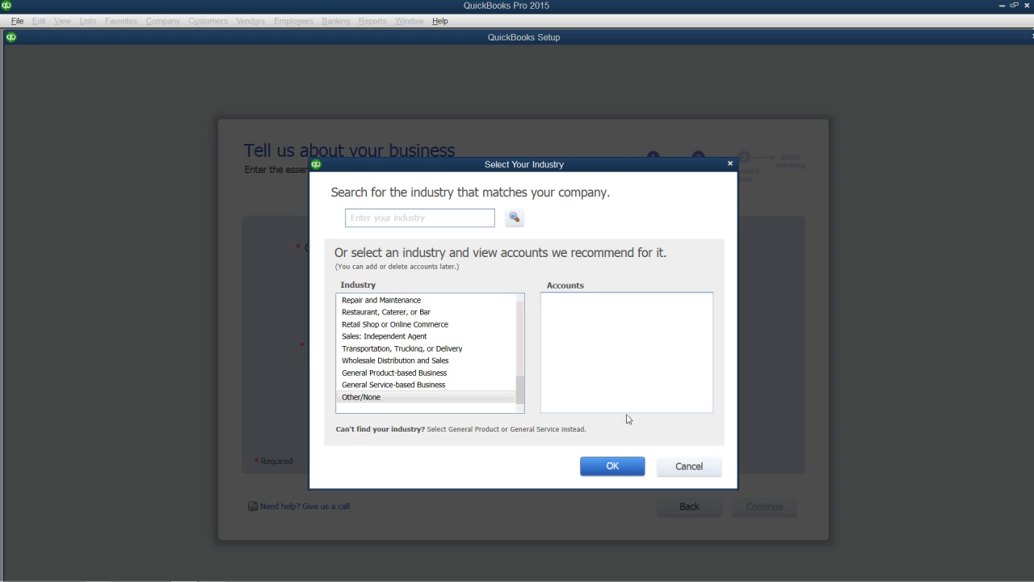
- Select General Product-based Business as the company's industry
click(443, 373)
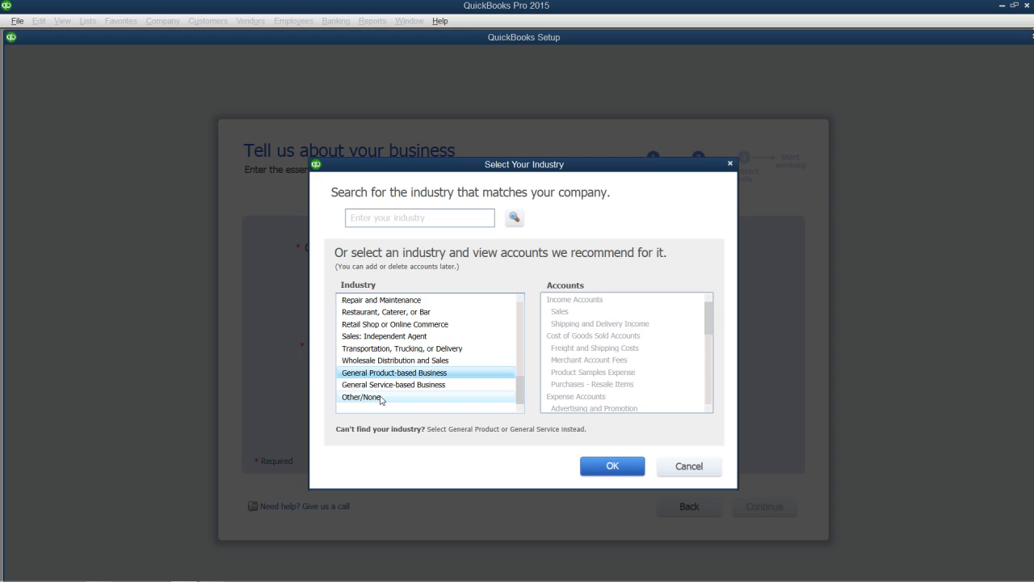
click(611, 466)
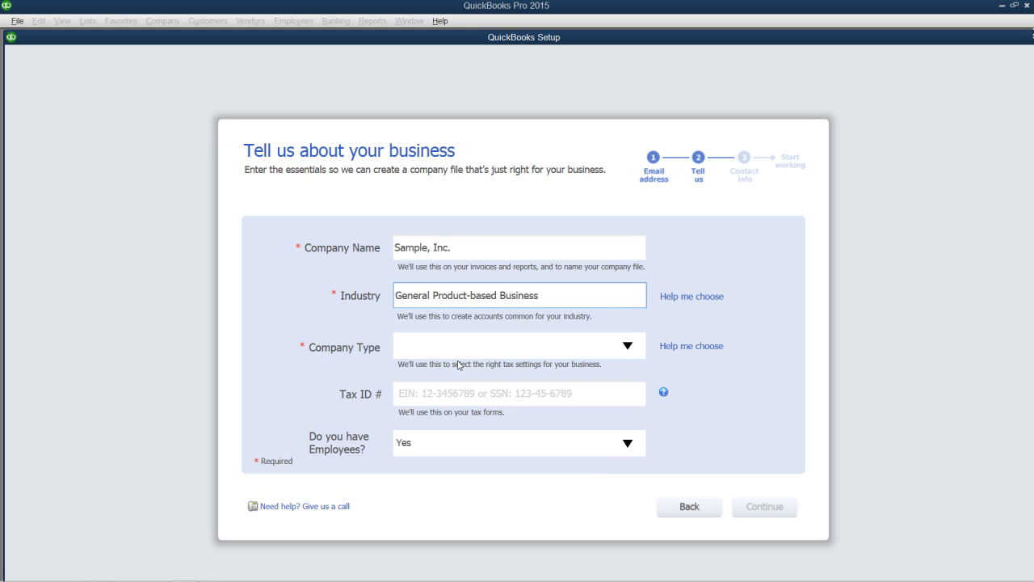
click(628, 348)
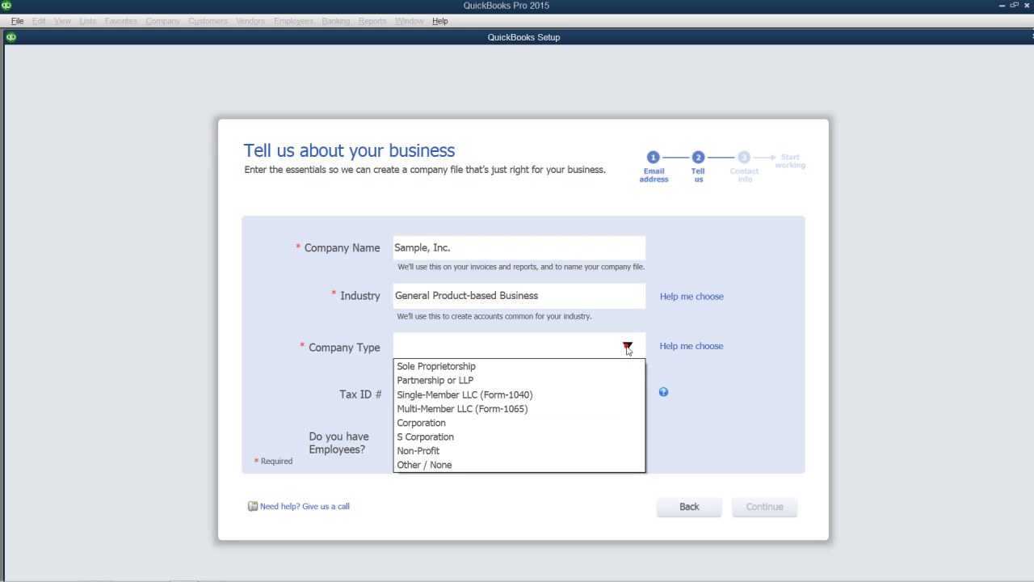
- Set Company Type to Sole Proprietorship, enter the tax ID, and answer Yes for employees
click(556, 368)
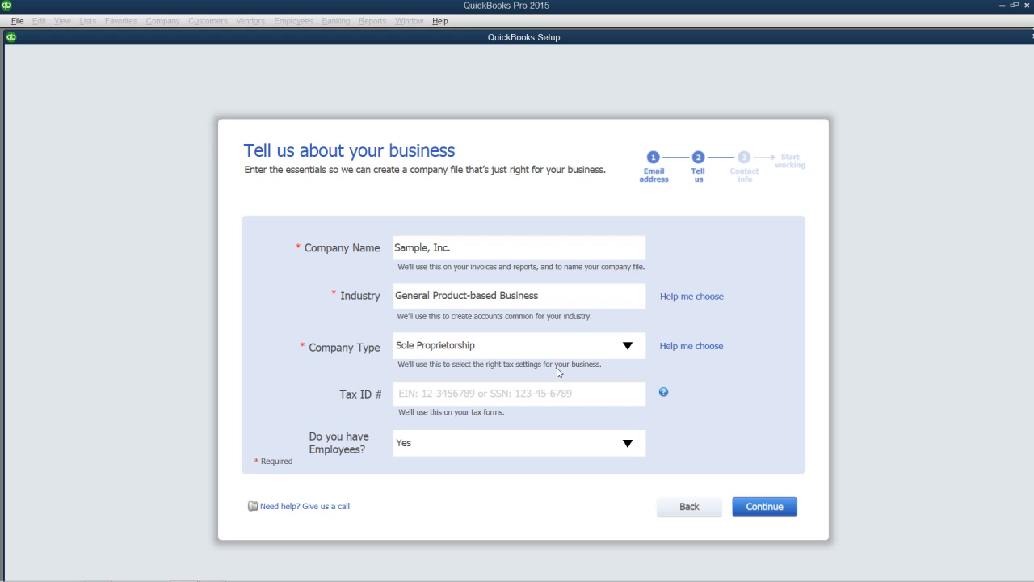
click(448, 393)
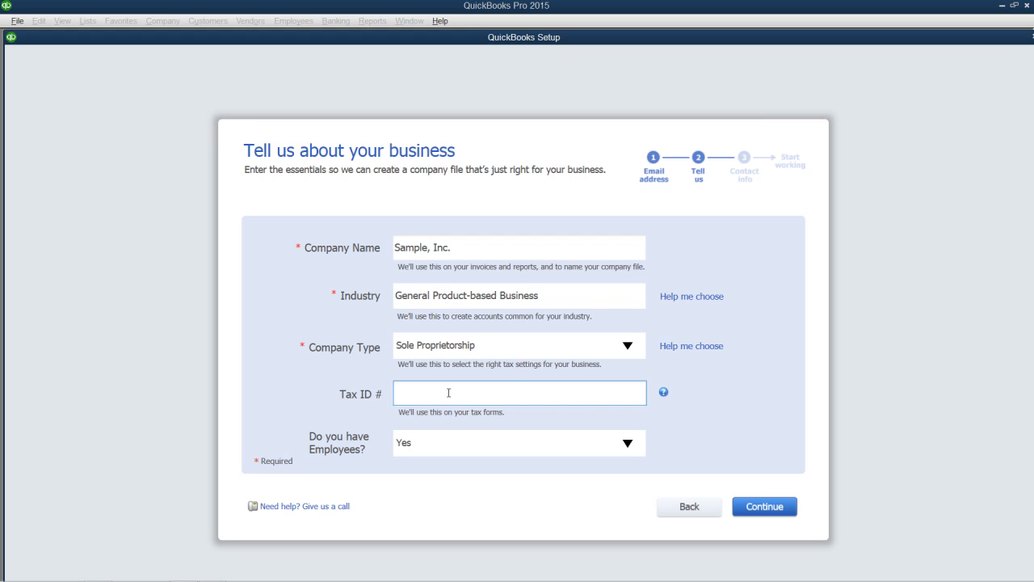
text(333-33-3333)
click(624, 446)
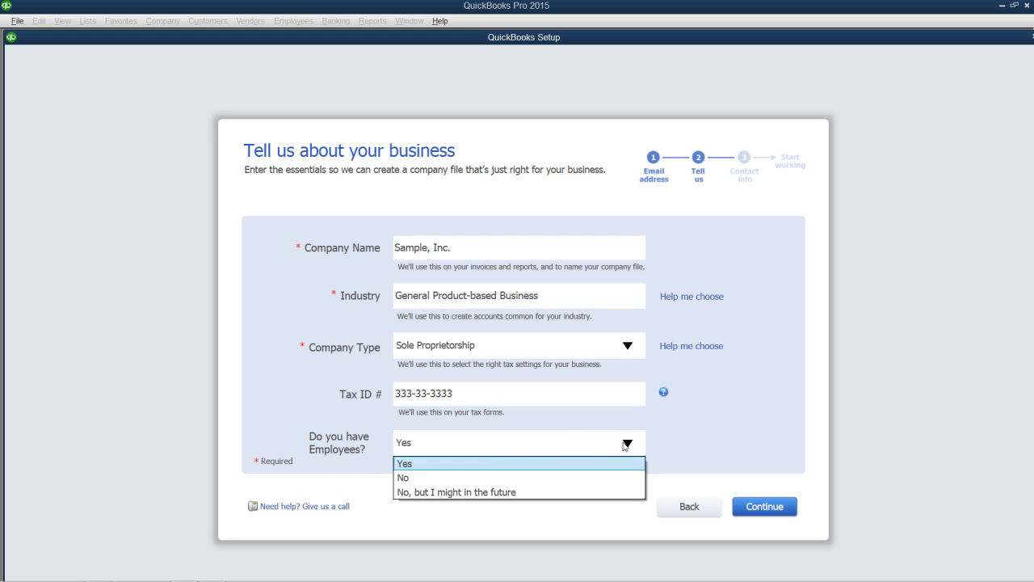
click(442, 465)
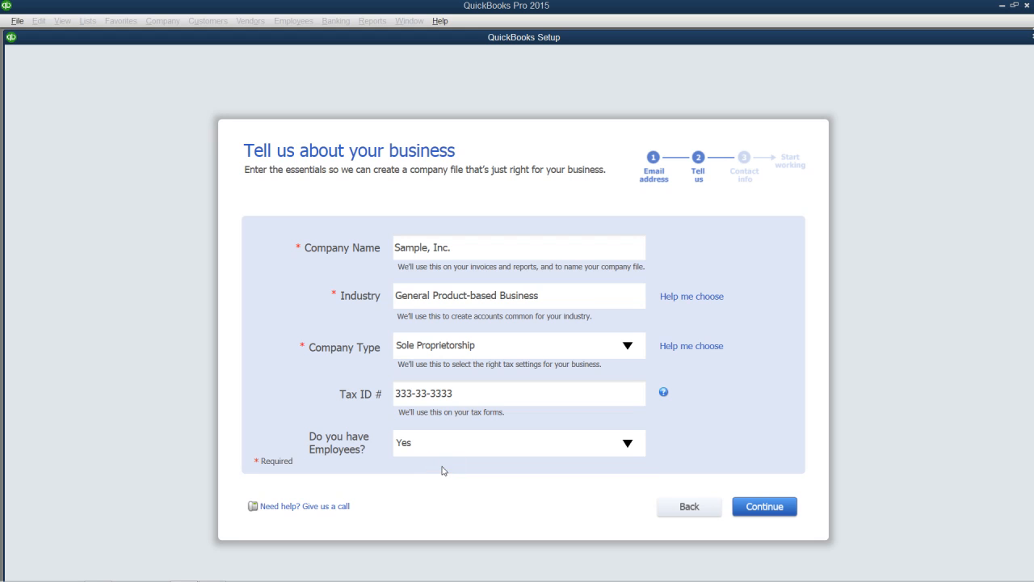
- Continue to the contact information step and enter the business phone number
click(758, 512)
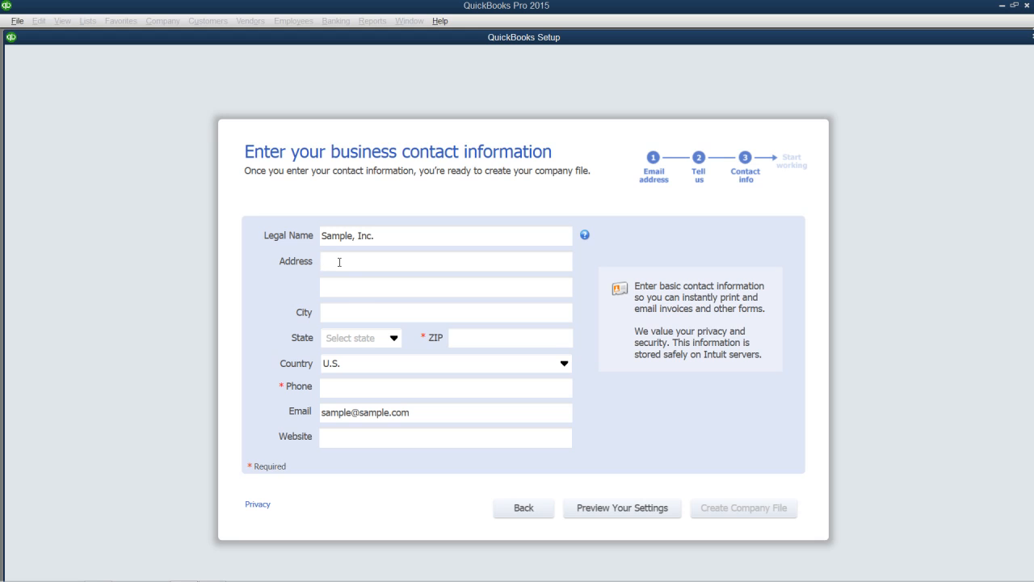
click(348, 385)
key(Tab)
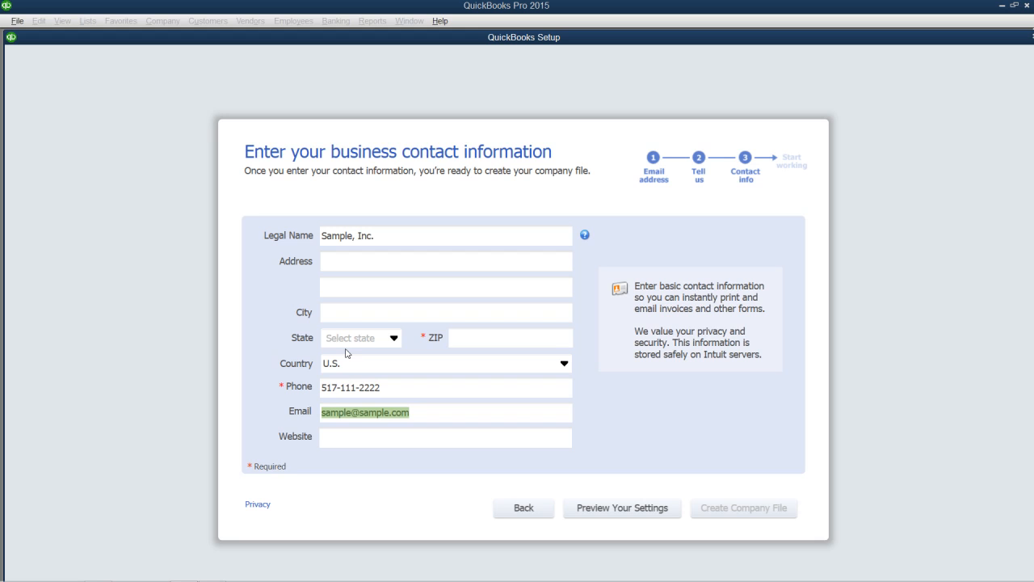
- Preview the company settings, review the Employees and Estimates features, then the Chart of Accounts
click(588, 509)
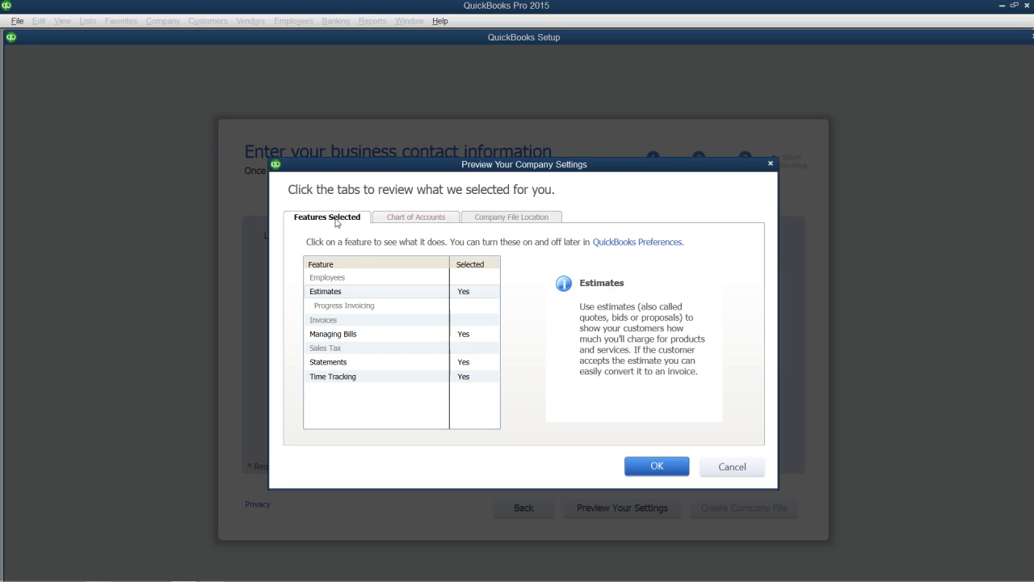
click(465, 281)
click(465, 293)
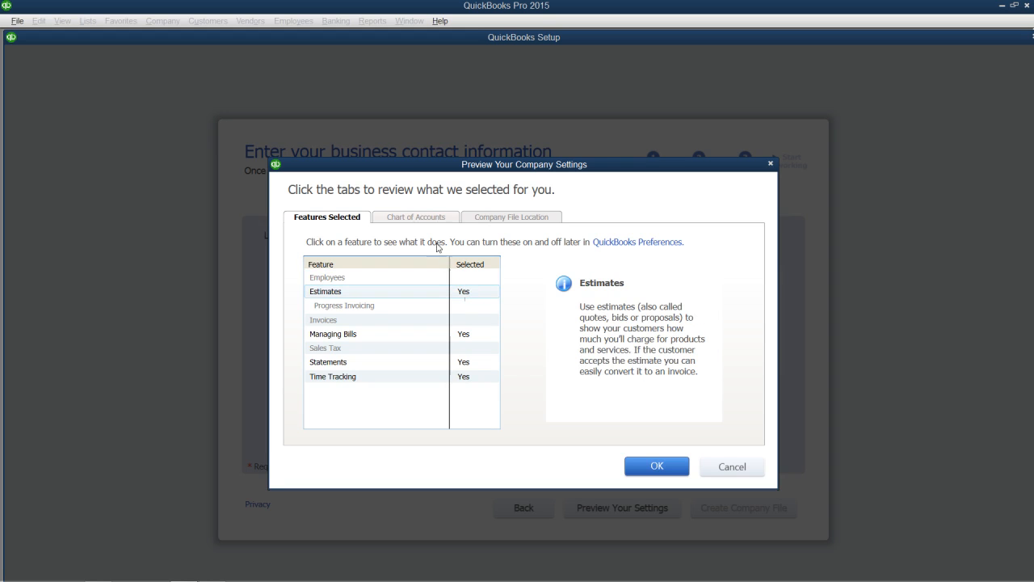
click(425, 220)
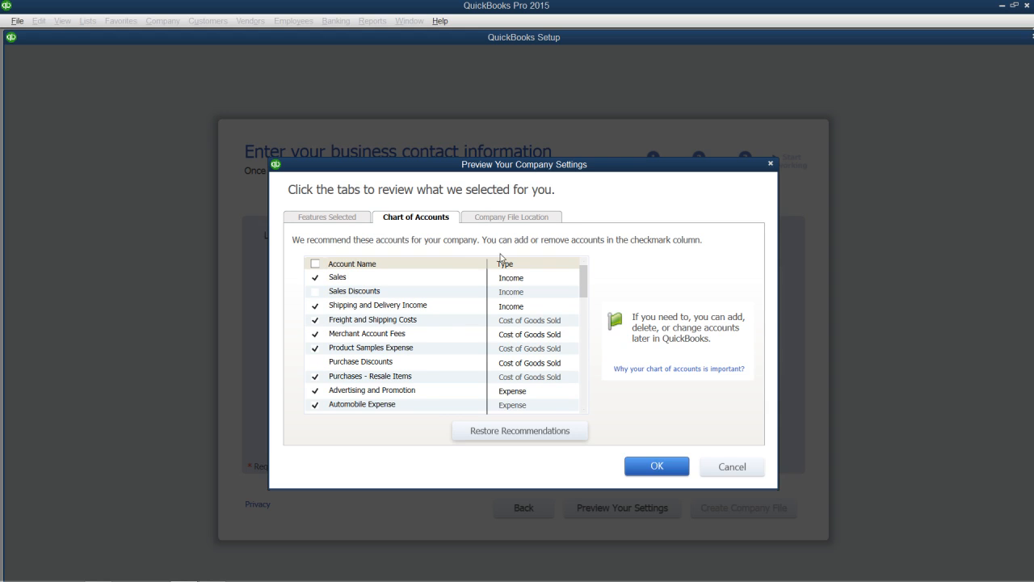
- Check Sales Discounts, leave Purchase Discounts unchecked, and view the Company File Location
click(316, 293)
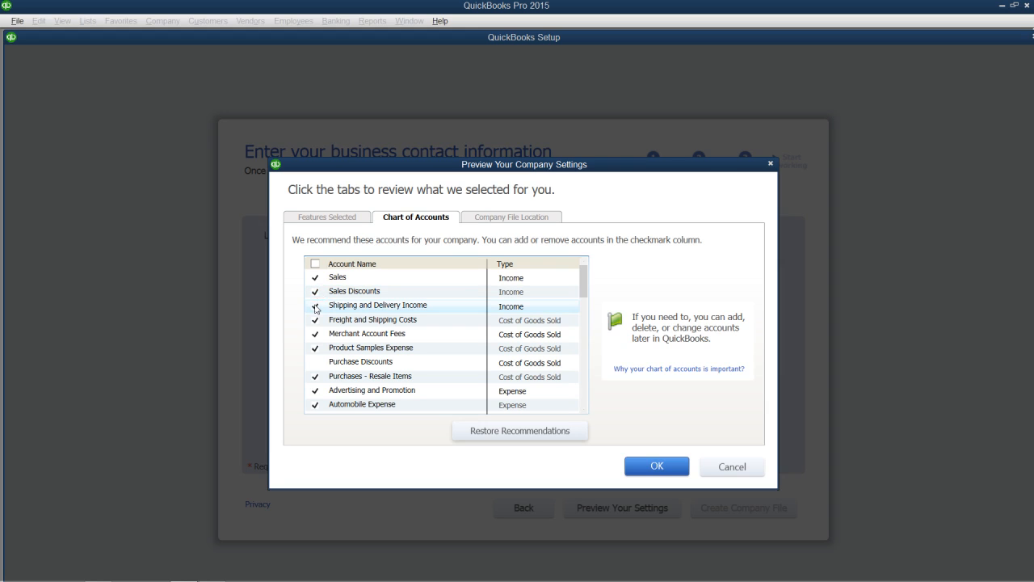
click(316, 364)
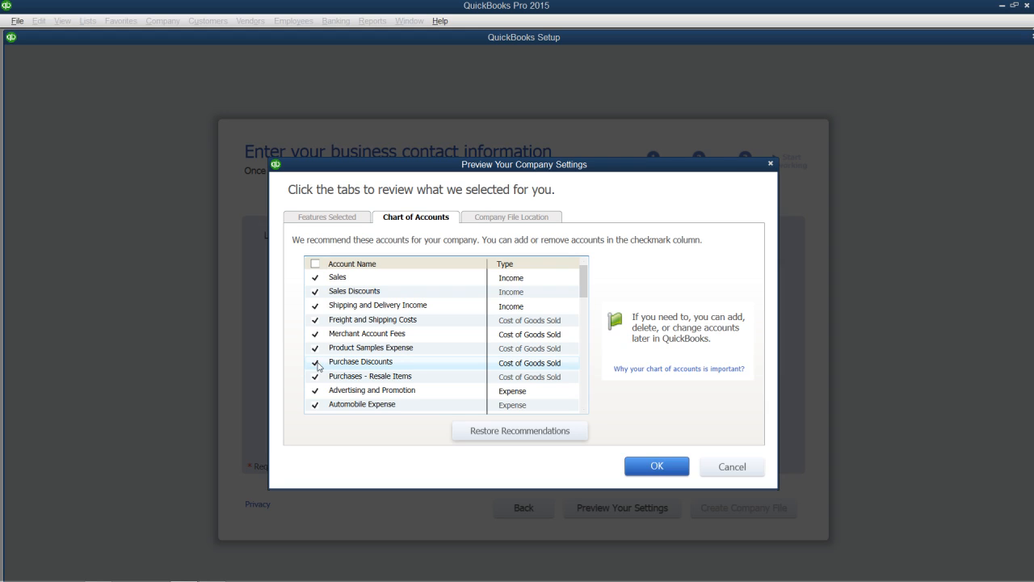
click(316, 364)
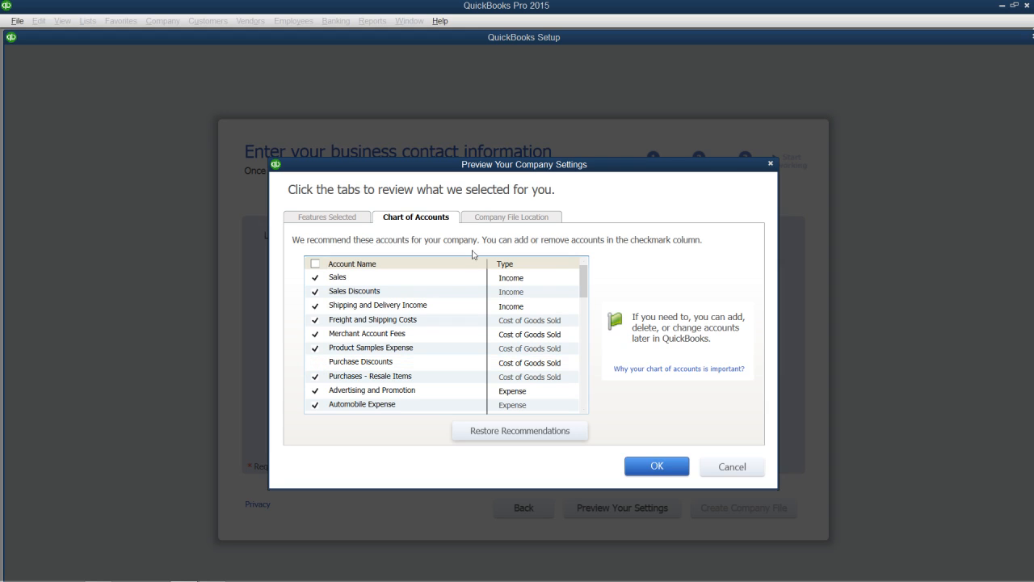
click(499, 218)
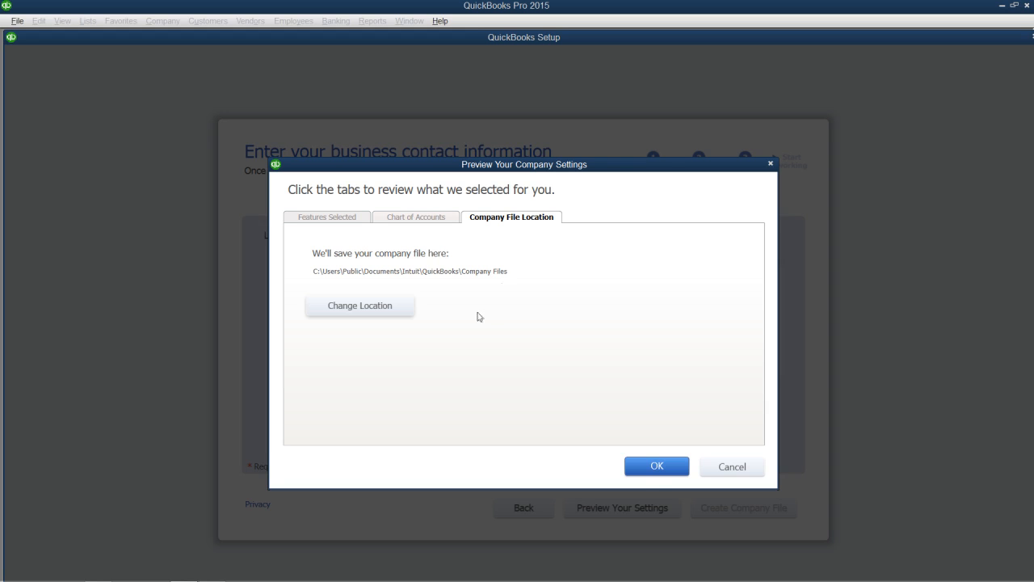
- Accept the settings preview, then enter the business street address, city, state MI and ZIP code
click(656, 466)
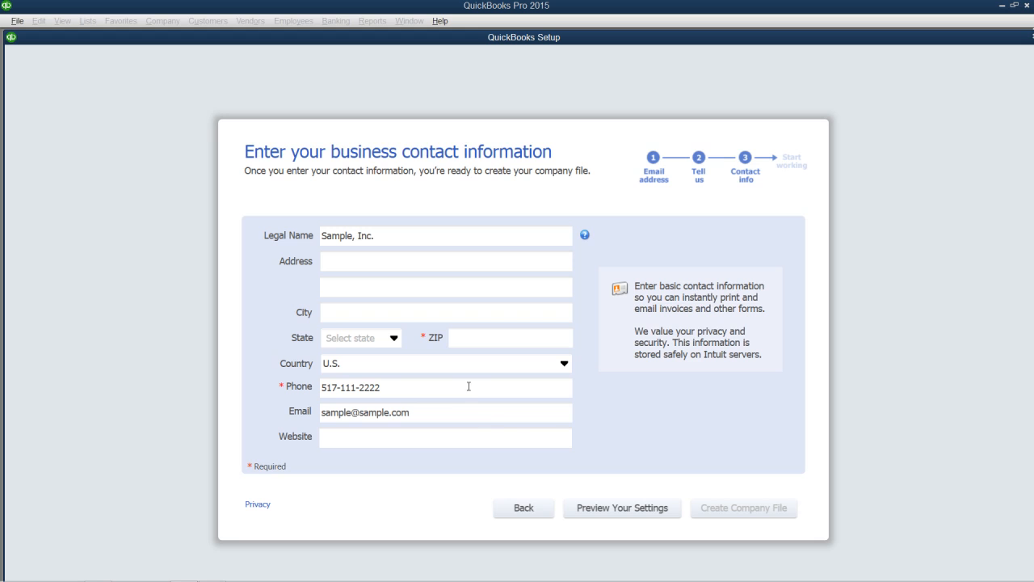
click(357, 262)
key(Tab)
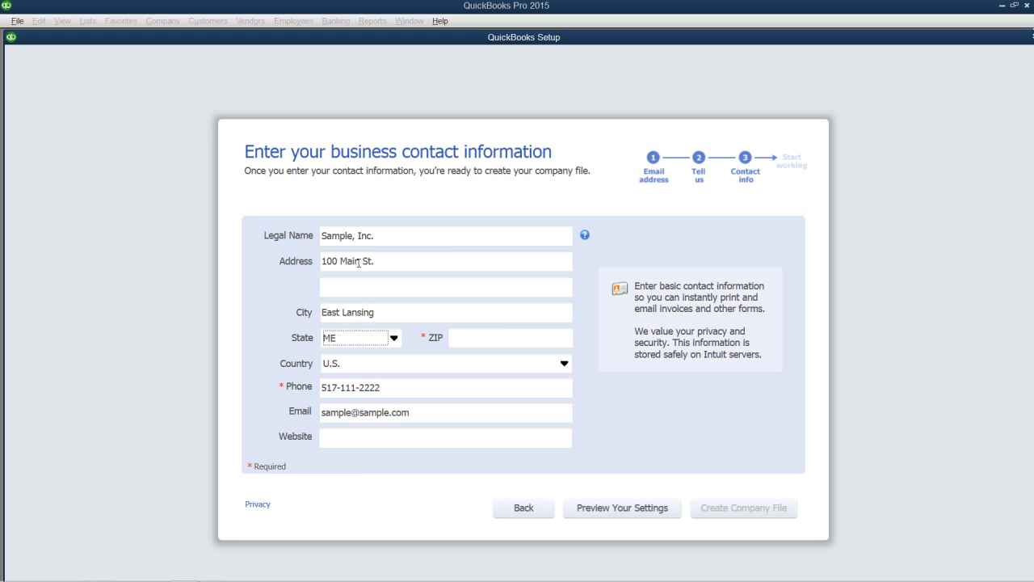
key(Tab)
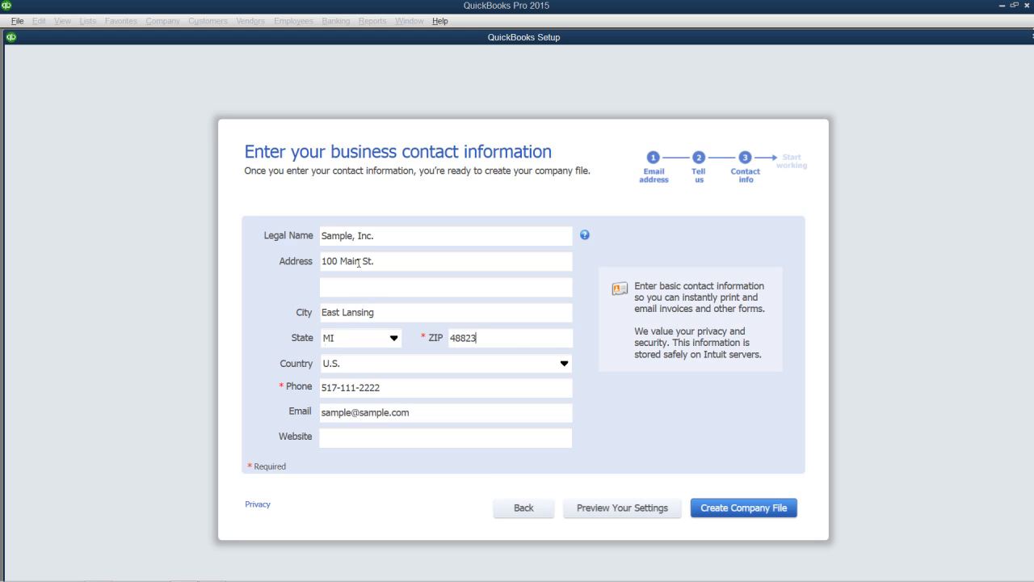
key(Tab)
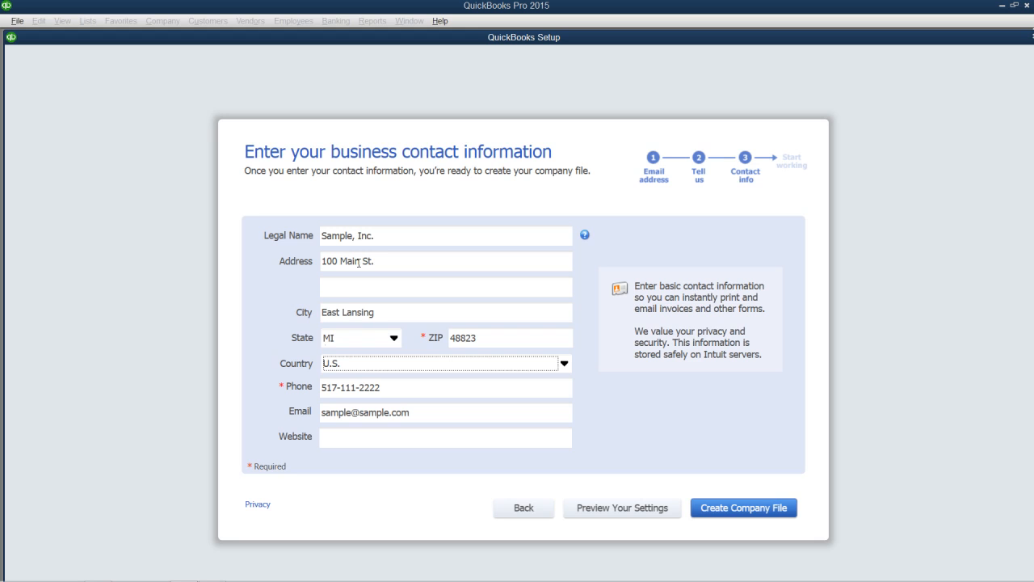
- Choose Create Company File to build the Sample, Inc. company file
click(721, 511)
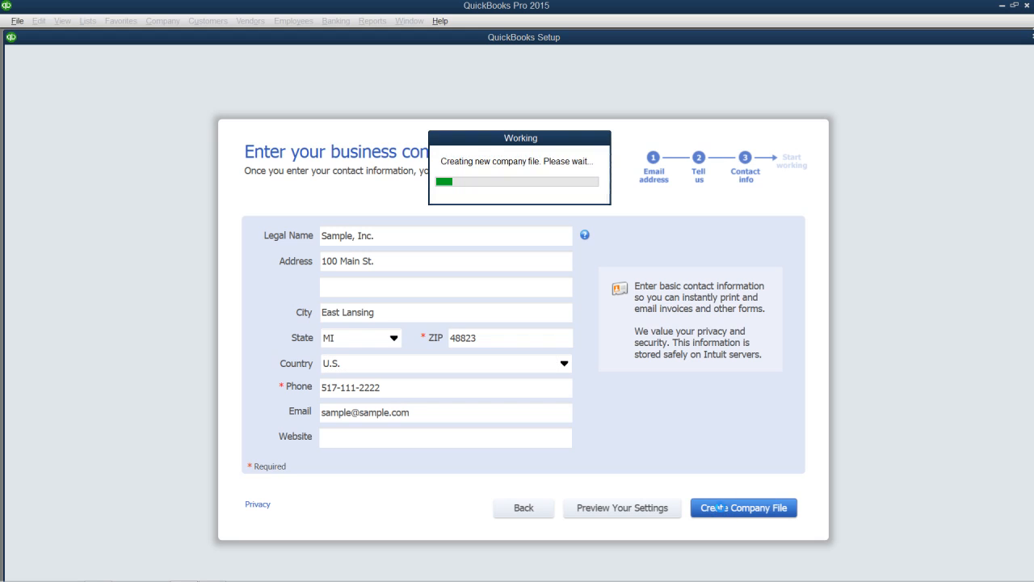